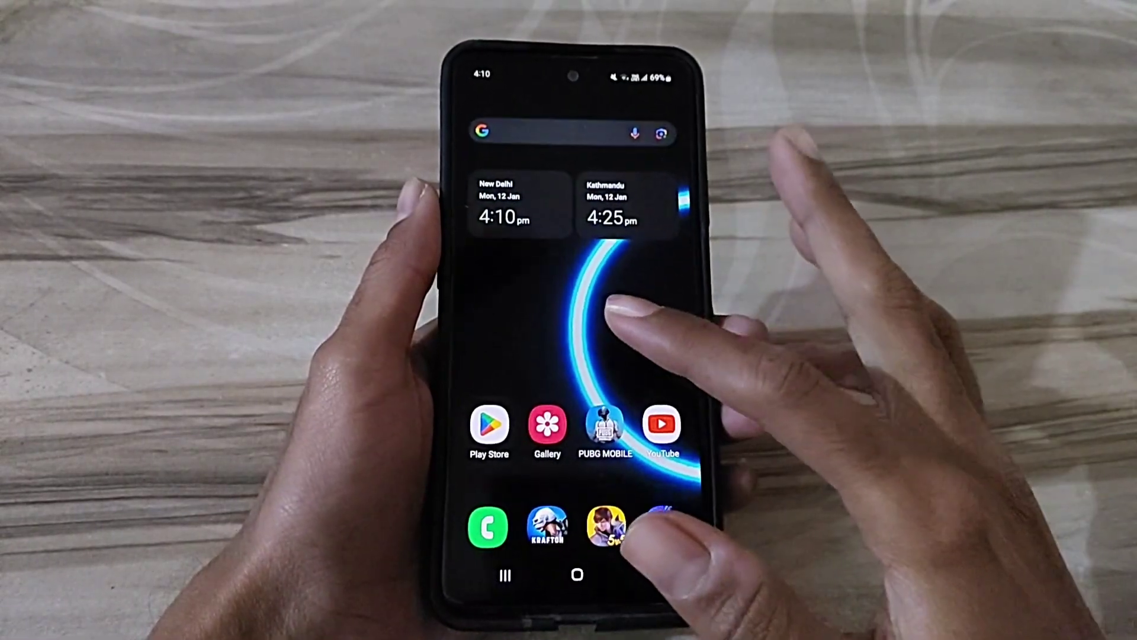
- Swipe up to the app drawer, return home, then reopen the drawer to reveal ZArchiver
{"action": "left_click_drag", "start_coordinate": [613, 374], "coordinate": [613, 222]}
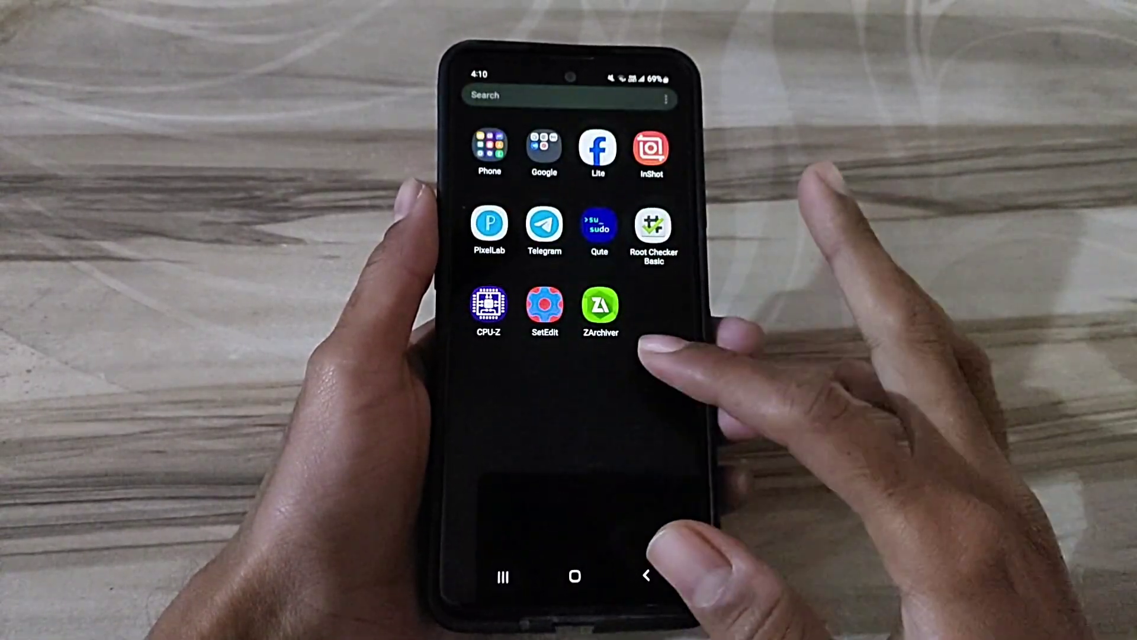
{"action": "left_click", "coordinate": [647, 575]}
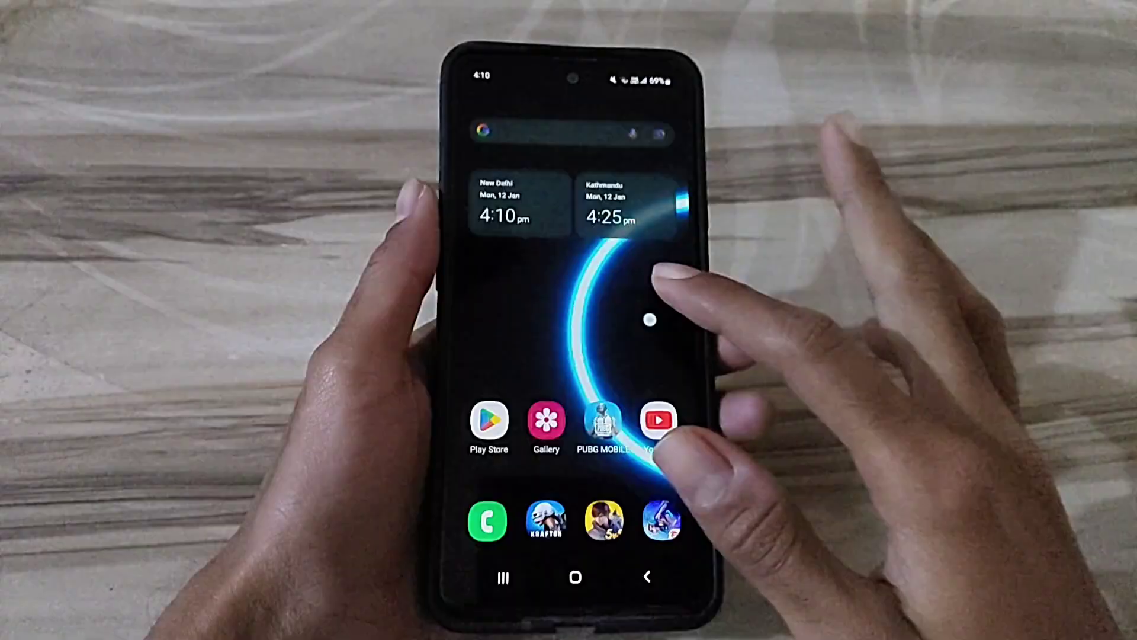
{"action": "left_click_drag", "start_coordinate": [613, 400], "coordinate": [613, 222]}
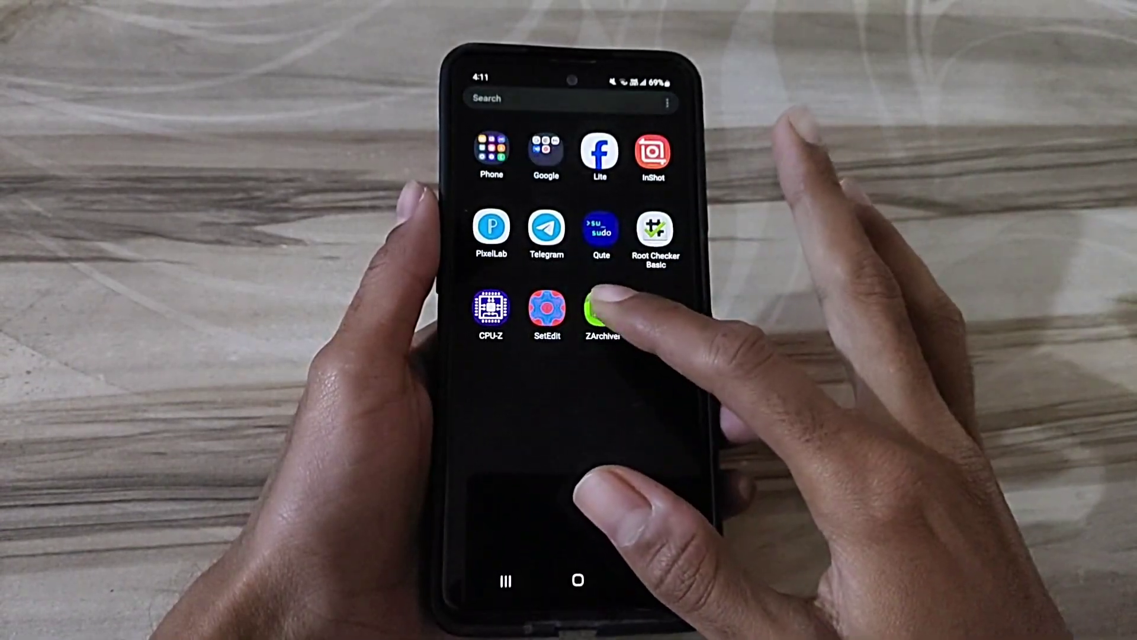
- Launch ZArchiver and go into internal storage's Download folder holding 144Hz.zip
{"action": "left_click", "coordinate": [602, 311]}
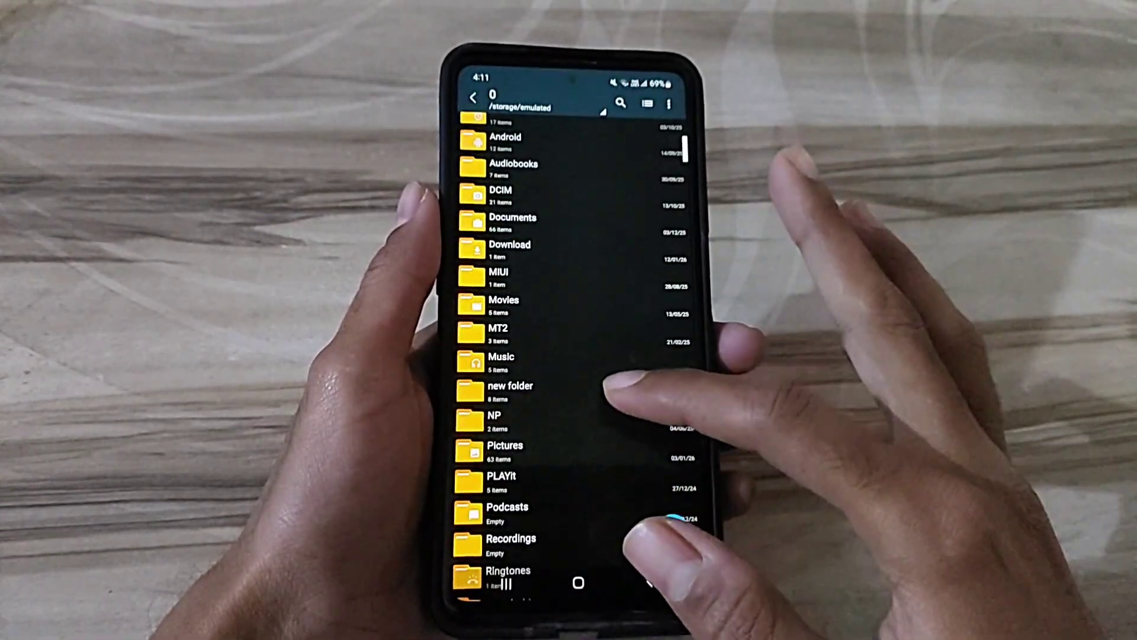
{"action": "left_click_drag", "start_coordinate": [662, 533], "coordinate": [658, 502]}
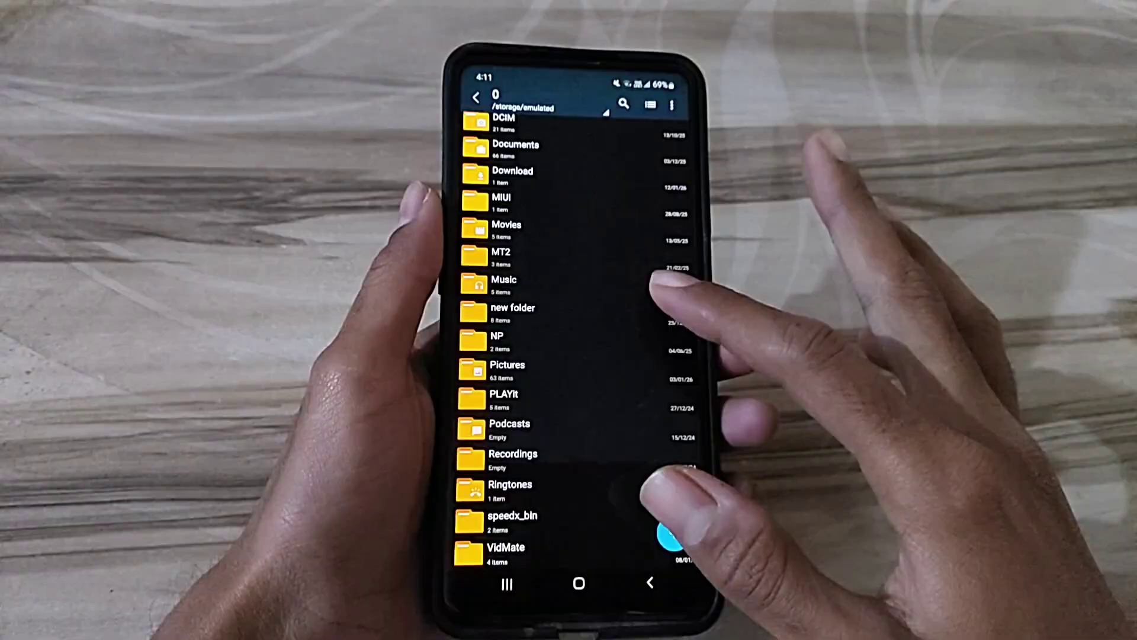
{"action": "scroll", "coordinate": [577, 356], "scroll_direction": "up", "scroll_amount": 1}
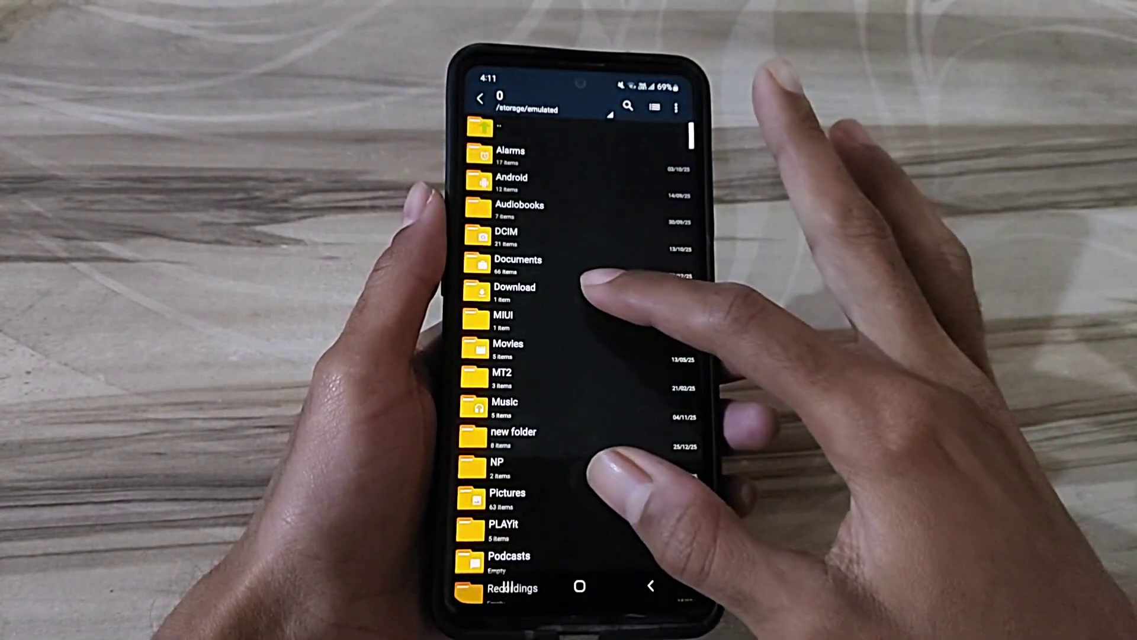
{"action": "left_click", "coordinate": [586, 288]}
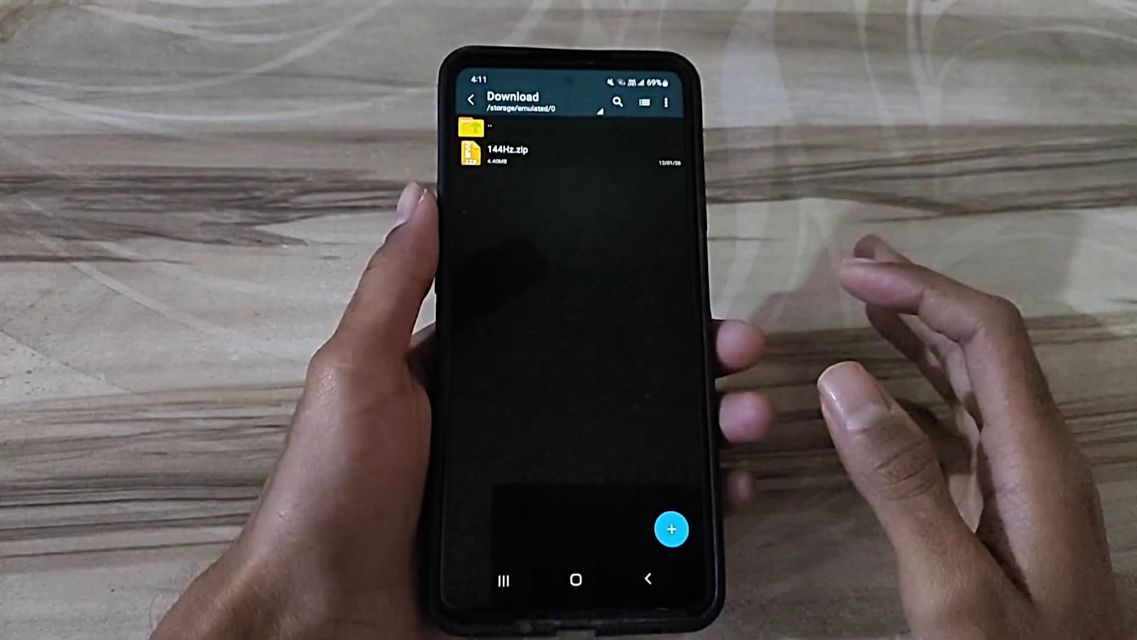
{"action": "left_click", "coordinate": [592, 156]}
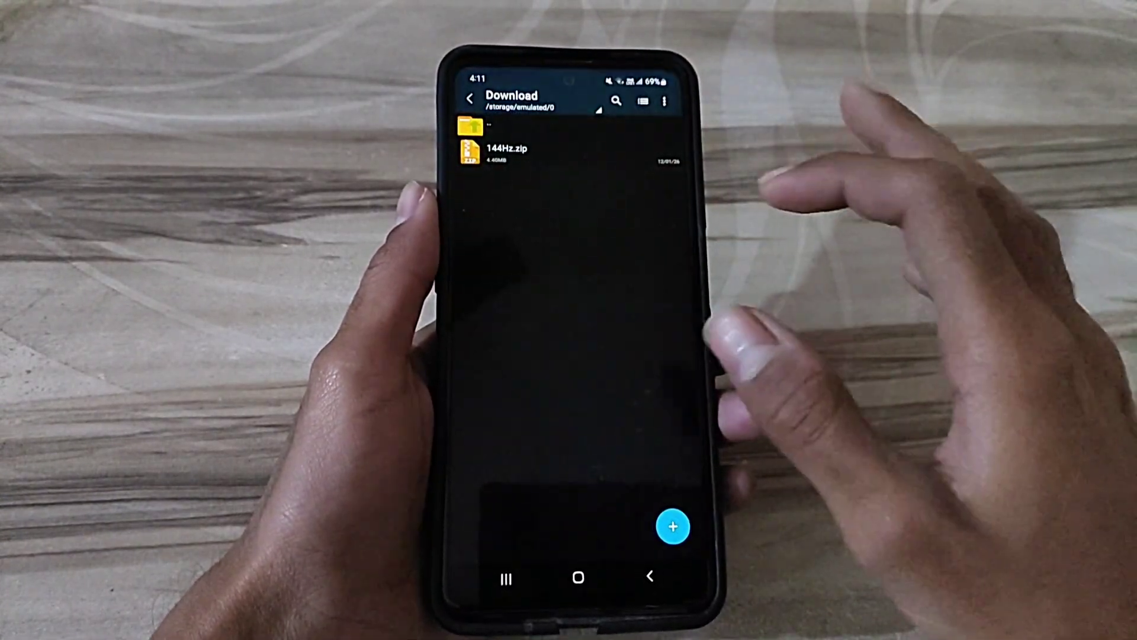
- Extract 144Hz.zip here, then install the extracted 144Hz.apk (Franco Kernel) and dismiss the finished message
{"action": "left_click", "coordinate": [569, 158]}
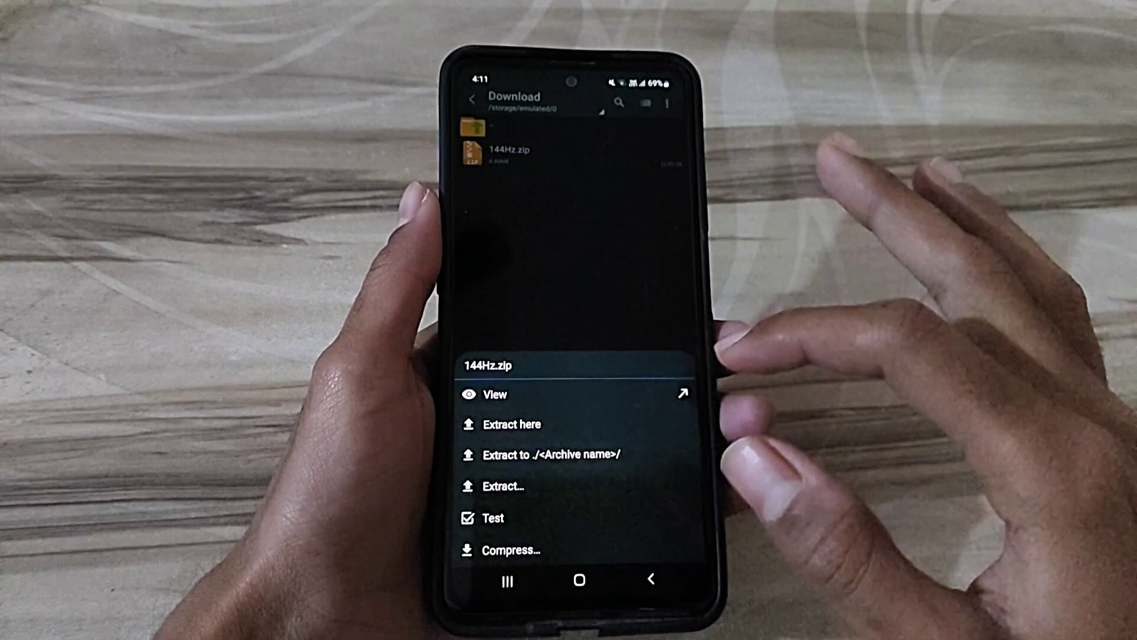
{"action": "left_click", "coordinate": [533, 423]}
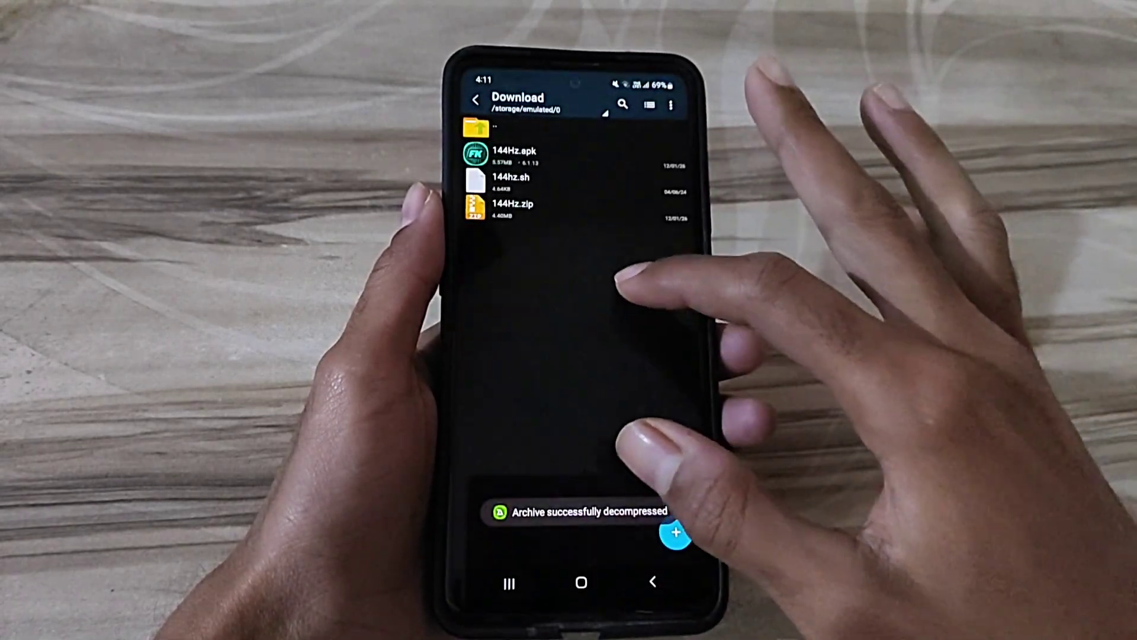
{"action": "left_click", "coordinate": [578, 165]}
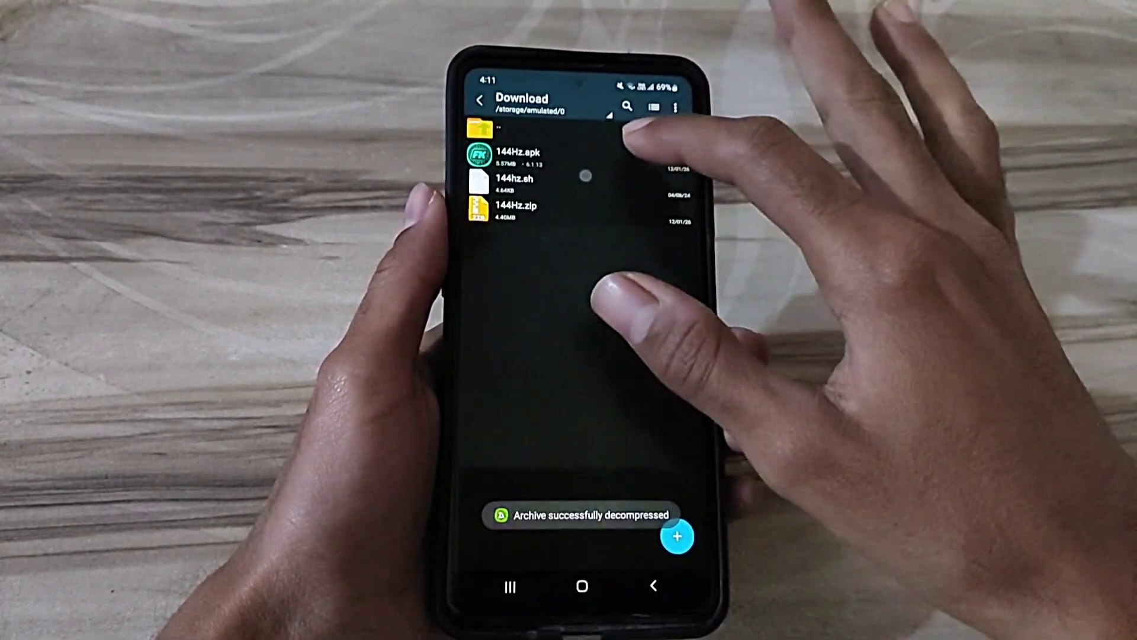
{"action": "left_click", "coordinate": [501, 378]}
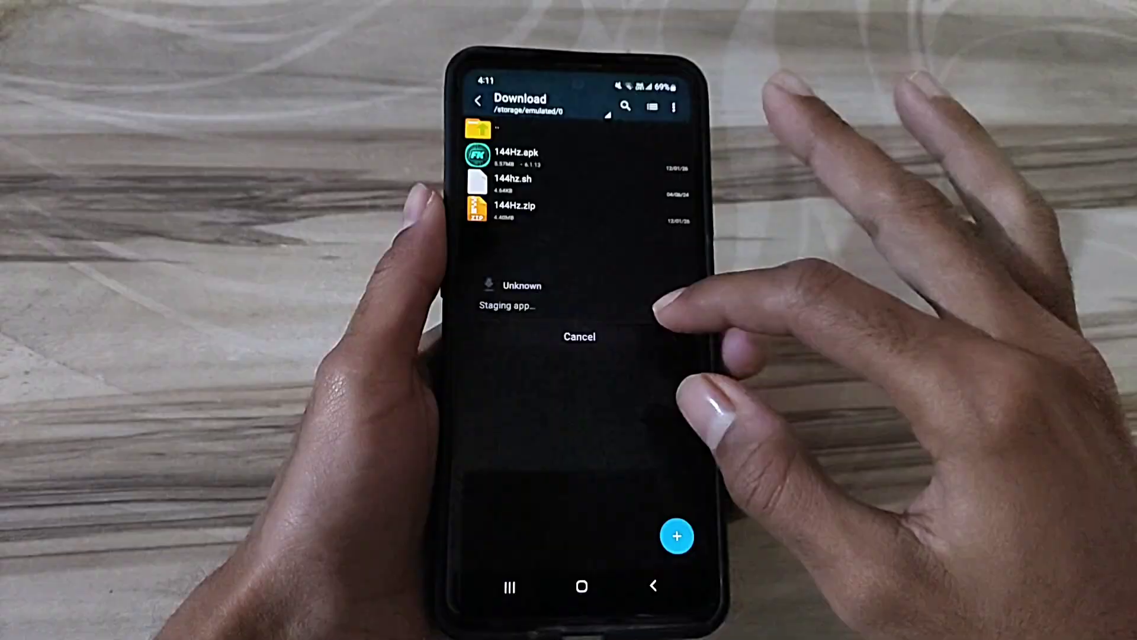
{"action": "left_click", "coordinate": [633, 336]}
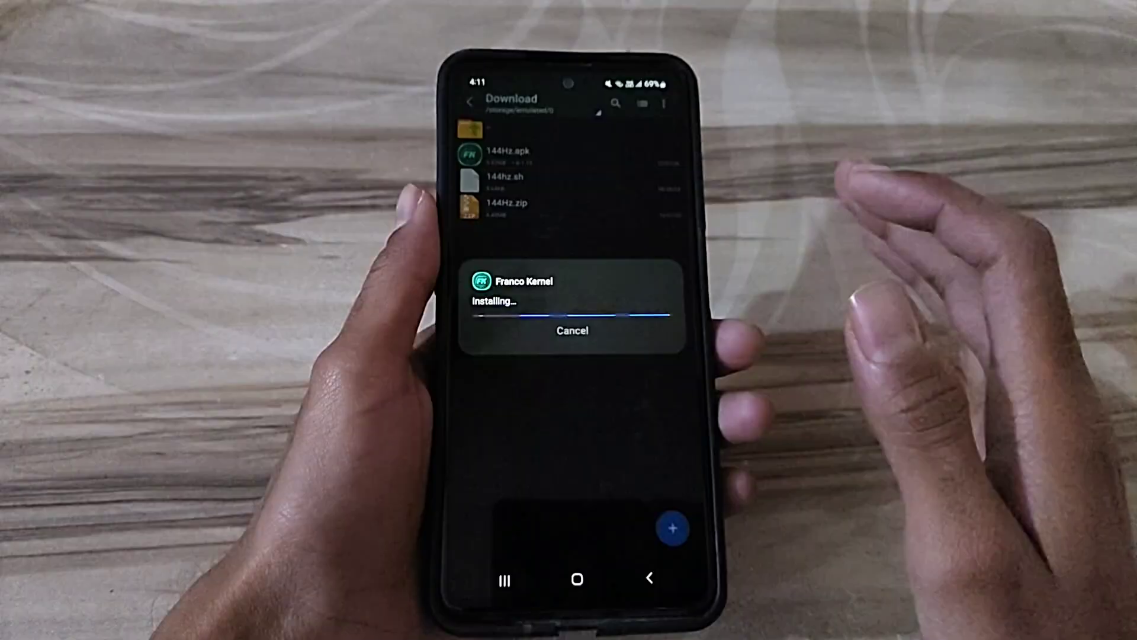
{"action": "left_click", "coordinate": [523, 330]}
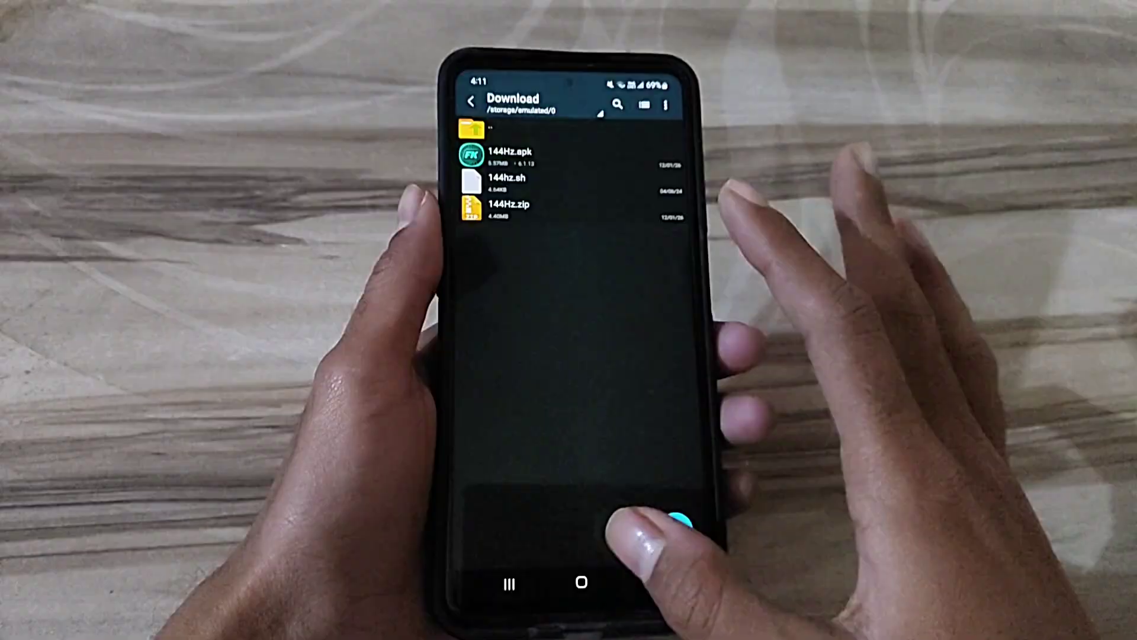
- Launch Franco Kernel from the home screen's app drawer
{"action": "left_click", "coordinate": [581, 580]}
{"action": "left_click_drag", "start_coordinate": [622, 374], "coordinate": [622, 195]}
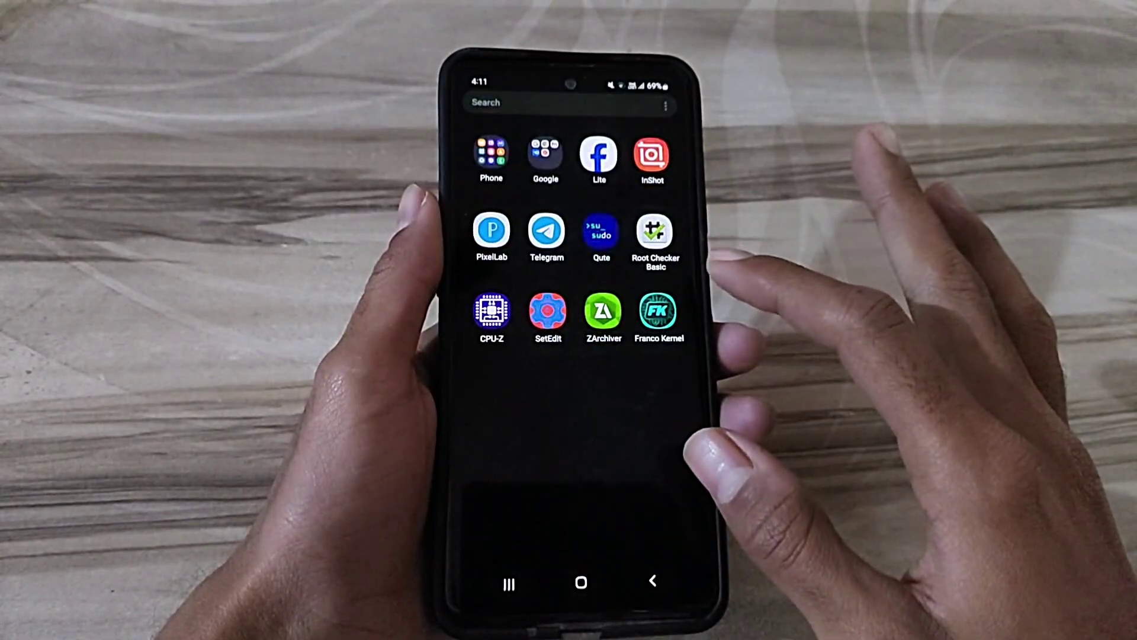
{"action": "left_click", "coordinate": [657, 311]}
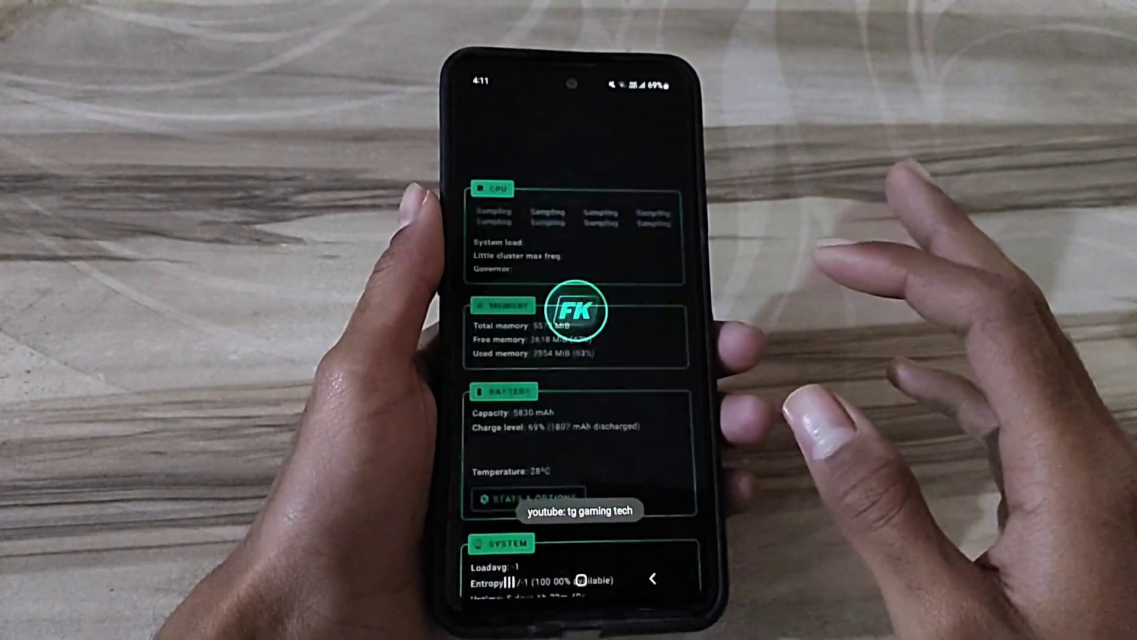
{"action": "mouse_move", "coordinate": [665, 365]}
{"action": "left_mouse_down"}
{"action": "mouse_move", "coordinate": [662, 313]}
{"action": "mouse_move", "coordinate": [654, 380]}
{"action": "left_mouse_up"}
- Open the Flasher section and allow Franco Kernel access to device storage
{"action": "left_click", "coordinate": [688, 541]}
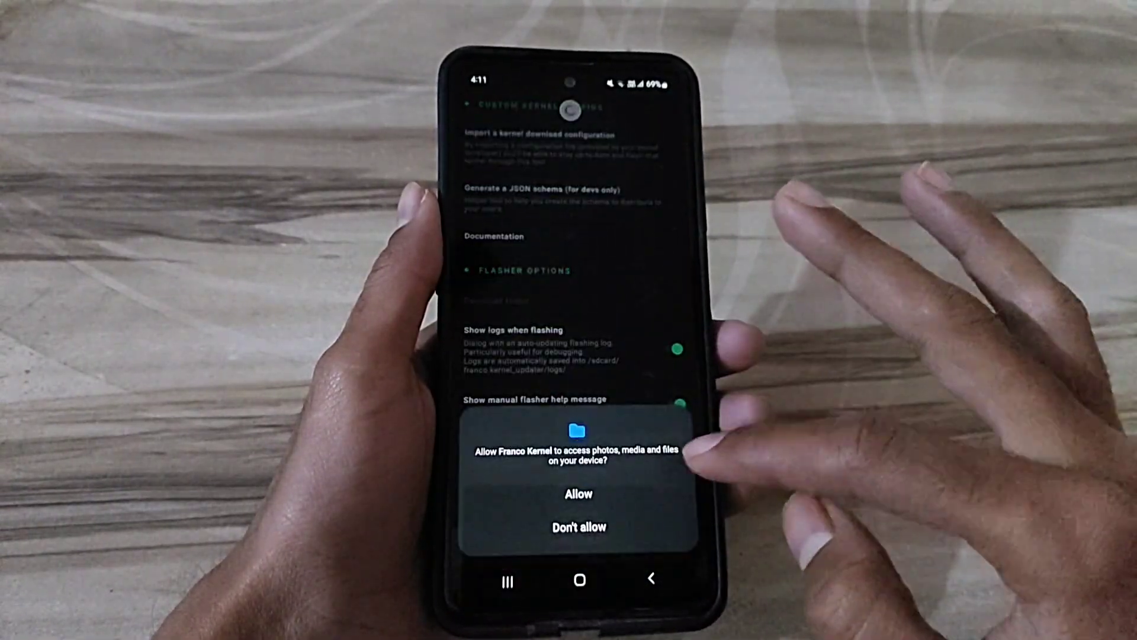
{"action": "left_click", "coordinate": [637, 486]}
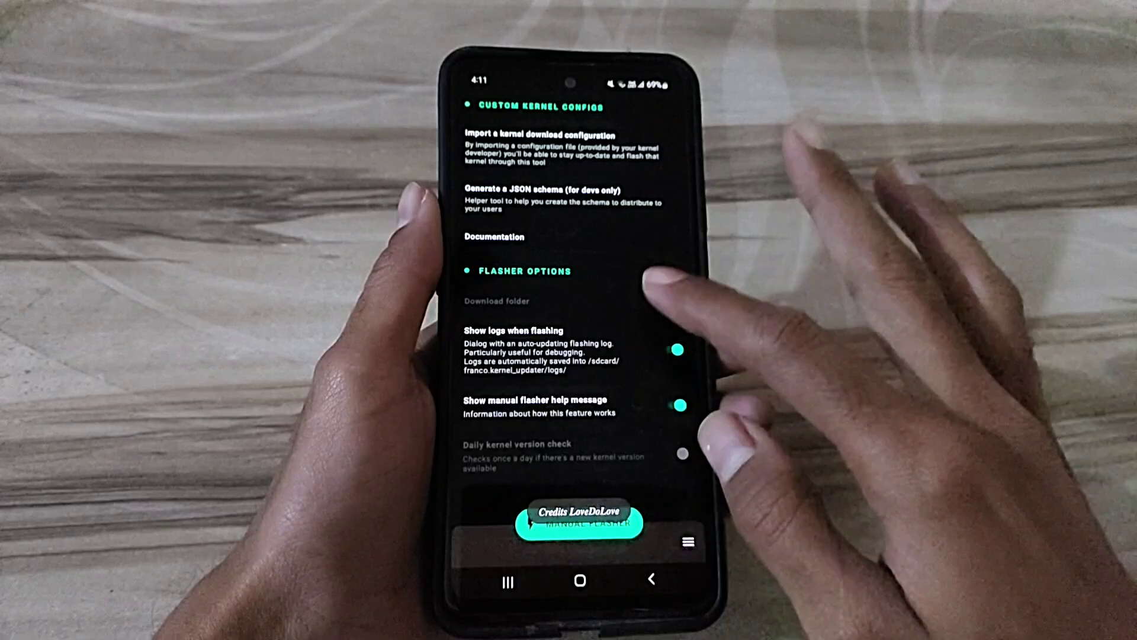
{"action": "left_click", "coordinate": [679, 348]}
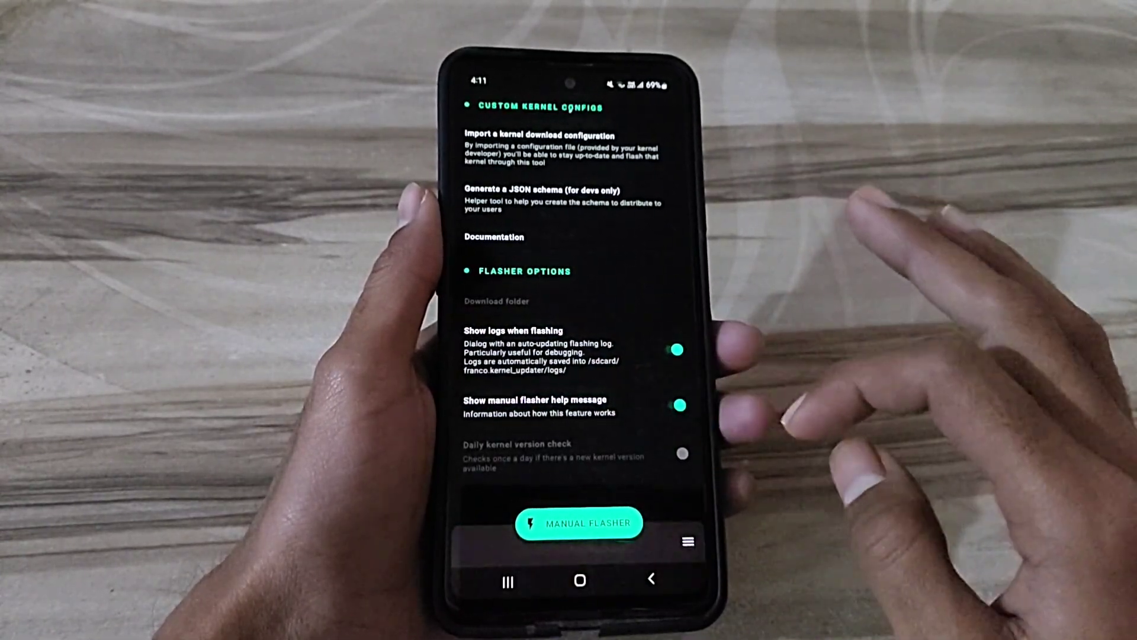
- Visit Kernel backups and Kernel settings from the section menu, ending on Display control
{"action": "left_click", "coordinate": [677, 533]}
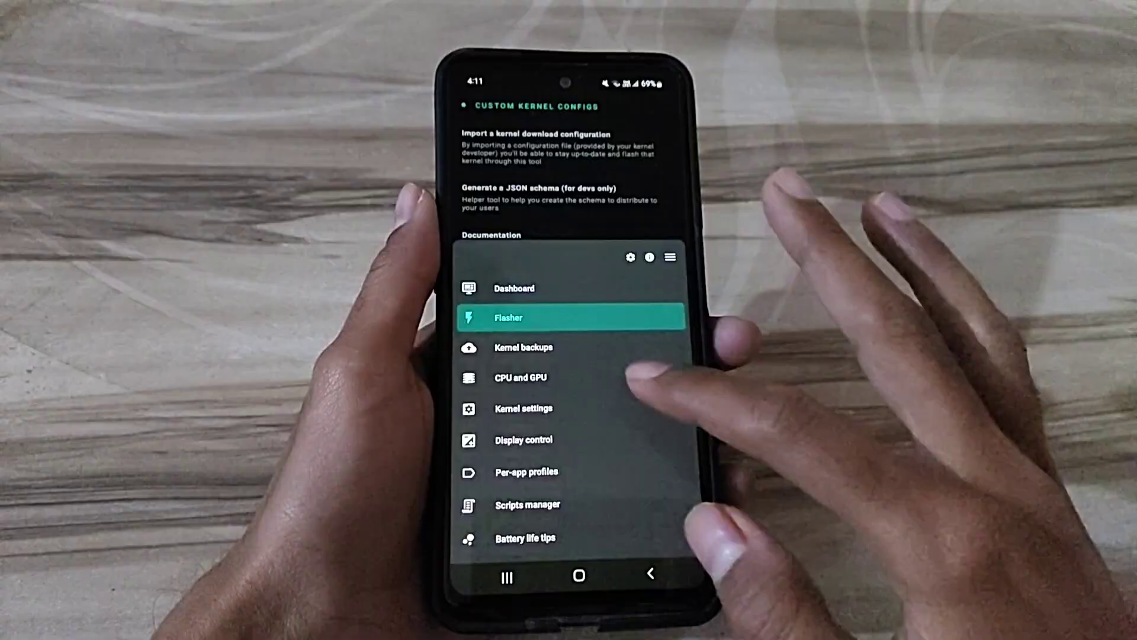
{"action": "left_click", "coordinate": [613, 356]}
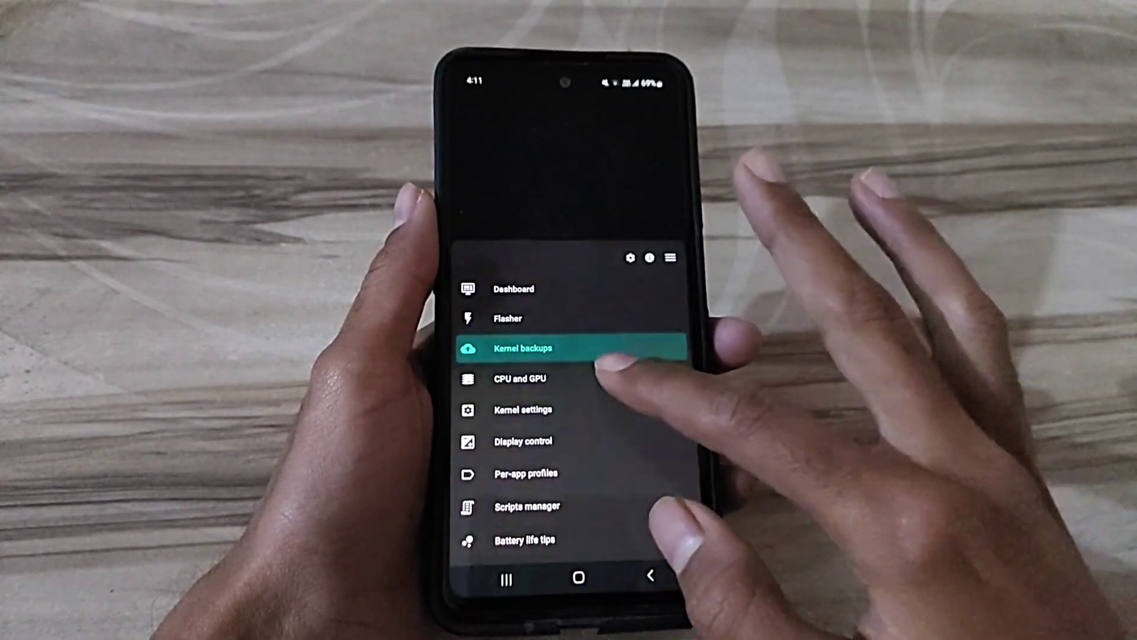
{"action": "left_click", "coordinate": [684, 538]}
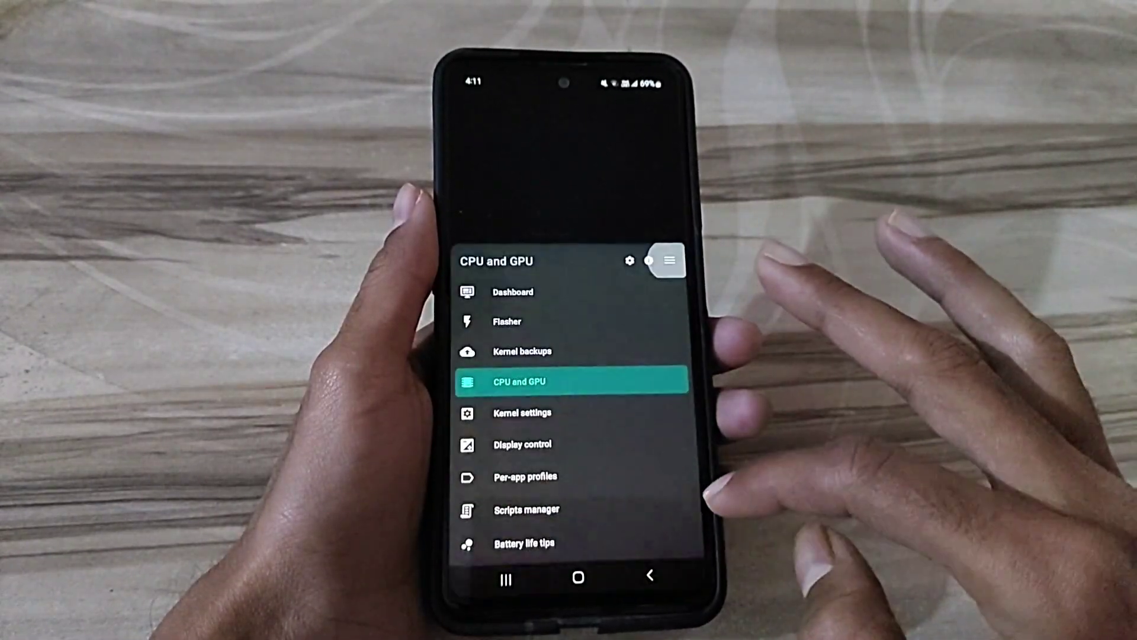
{"action": "left_click", "coordinate": [676, 408]}
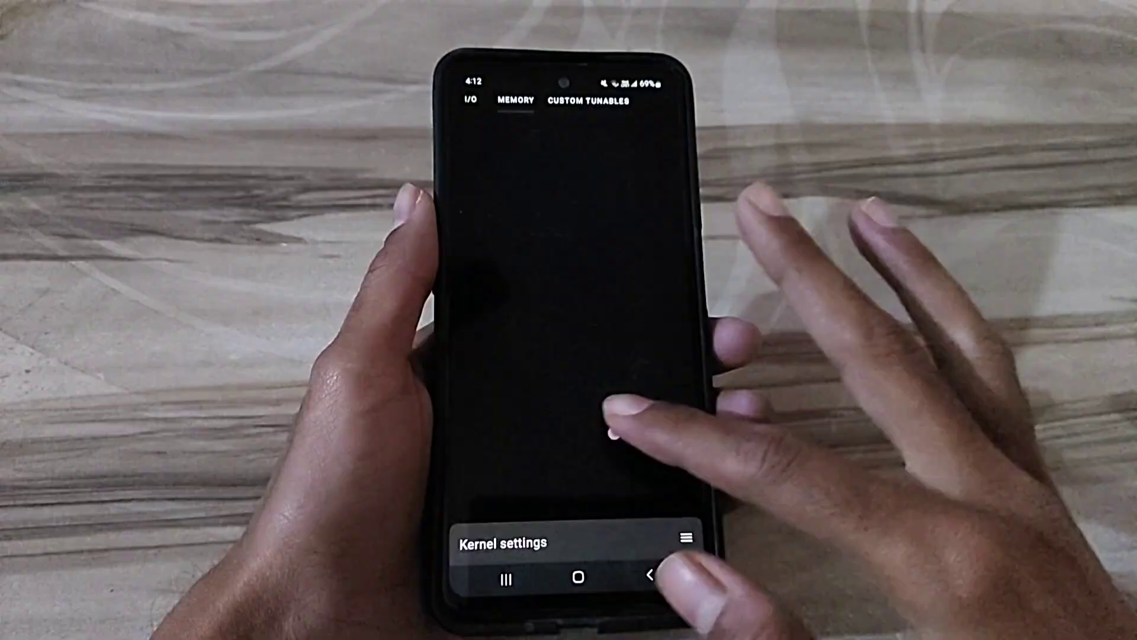
{"action": "left_click", "coordinate": [677, 533]}
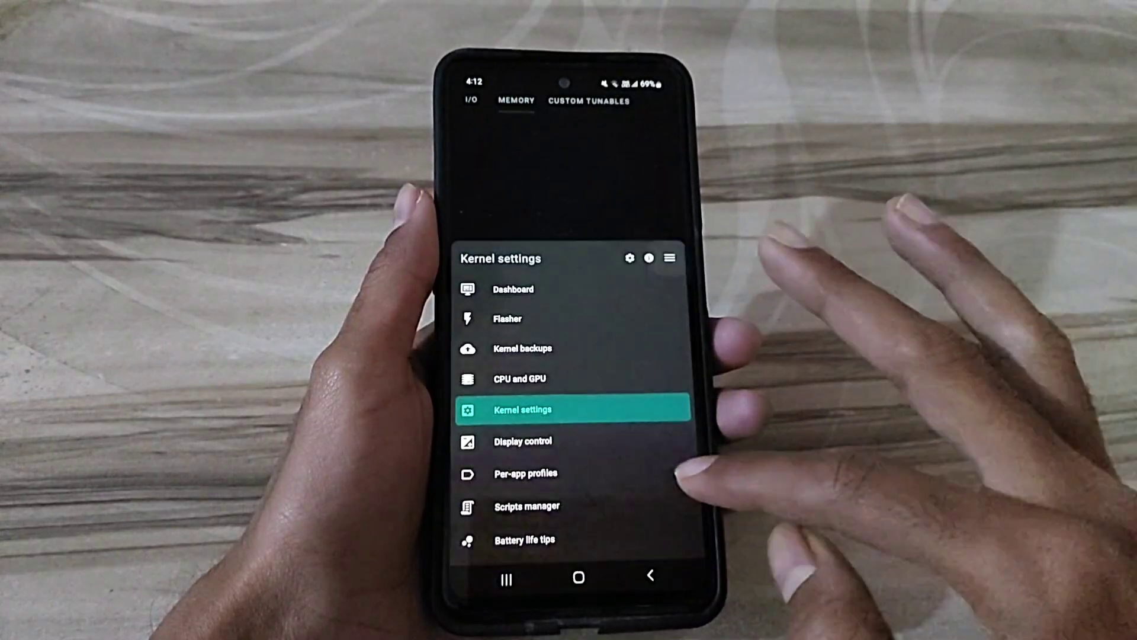
{"action": "left_click", "coordinate": [627, 436]}
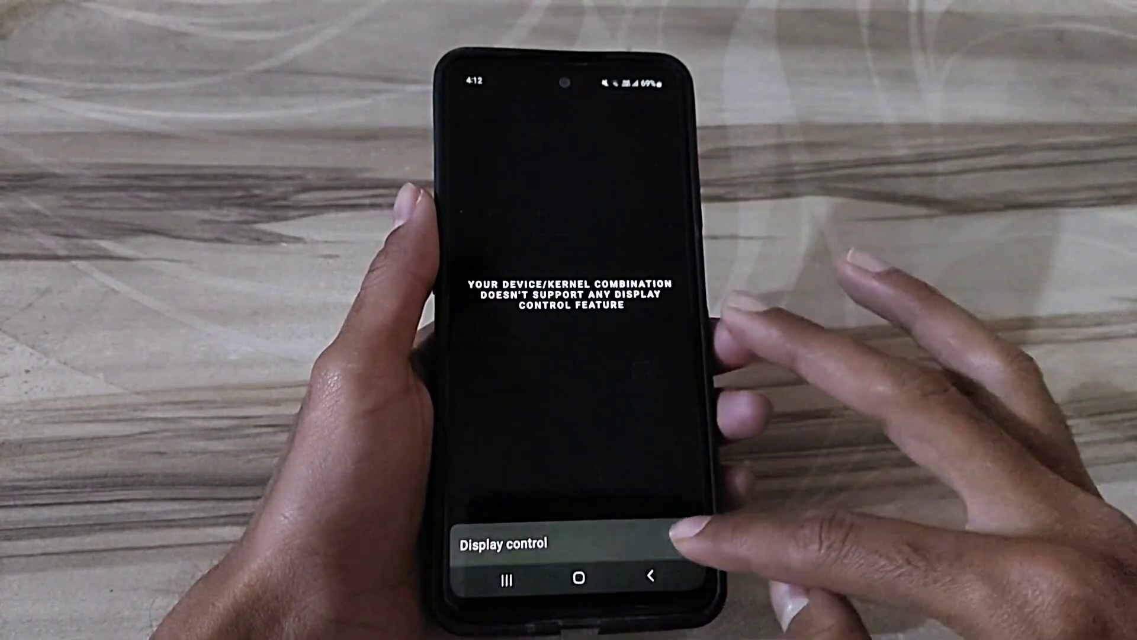